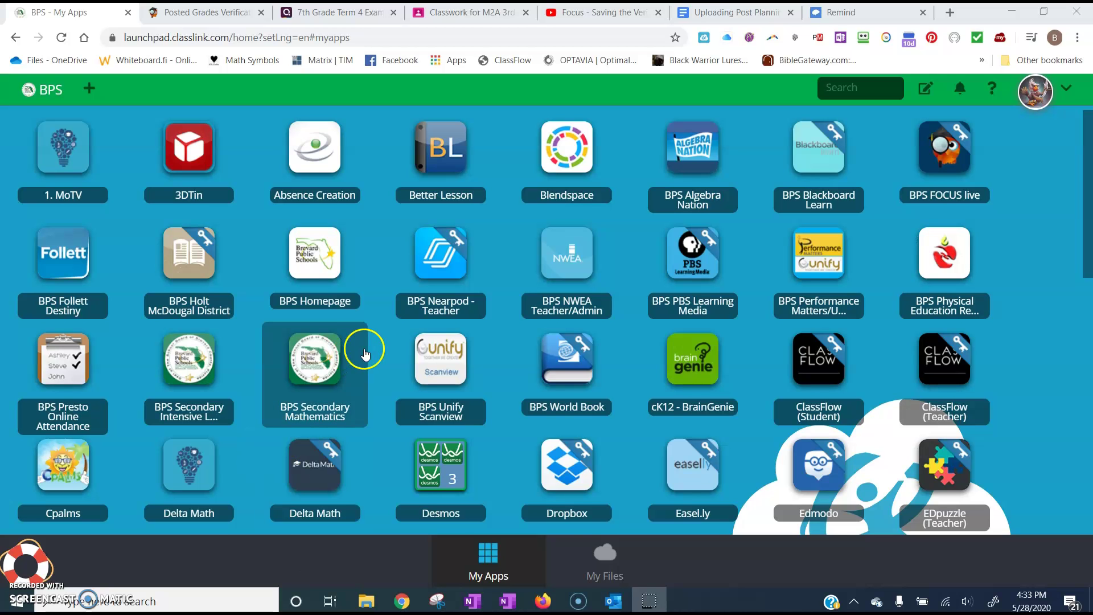
- Scroll down the ClassLink My Apps grid to reach the Google Drive tile
{"action": "scroll", "coordinate": [365, 353], "scroll_direction": "down", "scroll_amount": 1}
{"action": "scroll", "coordinate": [365, 353], "scroll_direction": "down", "scroll_amount": 4}
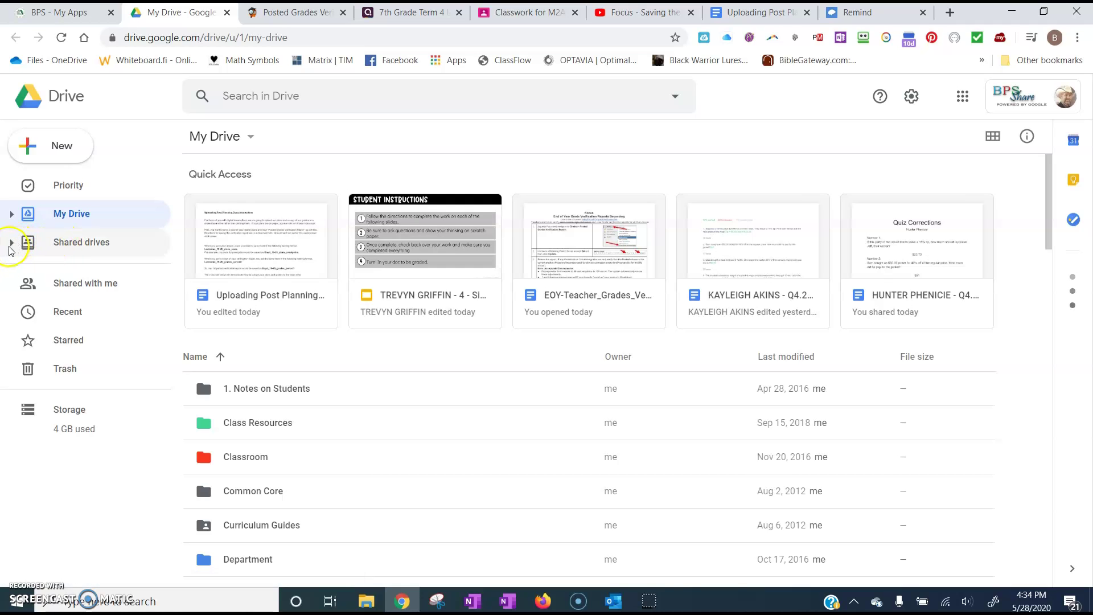
- Go to Shared drives > Madison Team Google Drive > 19-20 Post Planning Docs
{"action": "left_click", "coordinate": [11, 243]}
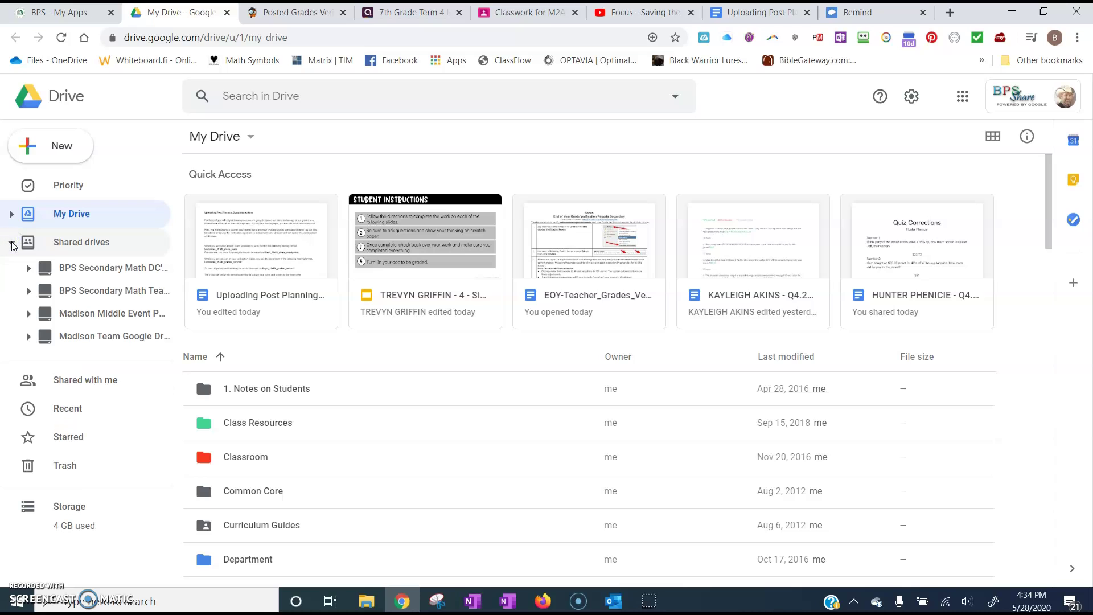
{"action": "left_click", "coordinate": [78, 341]}
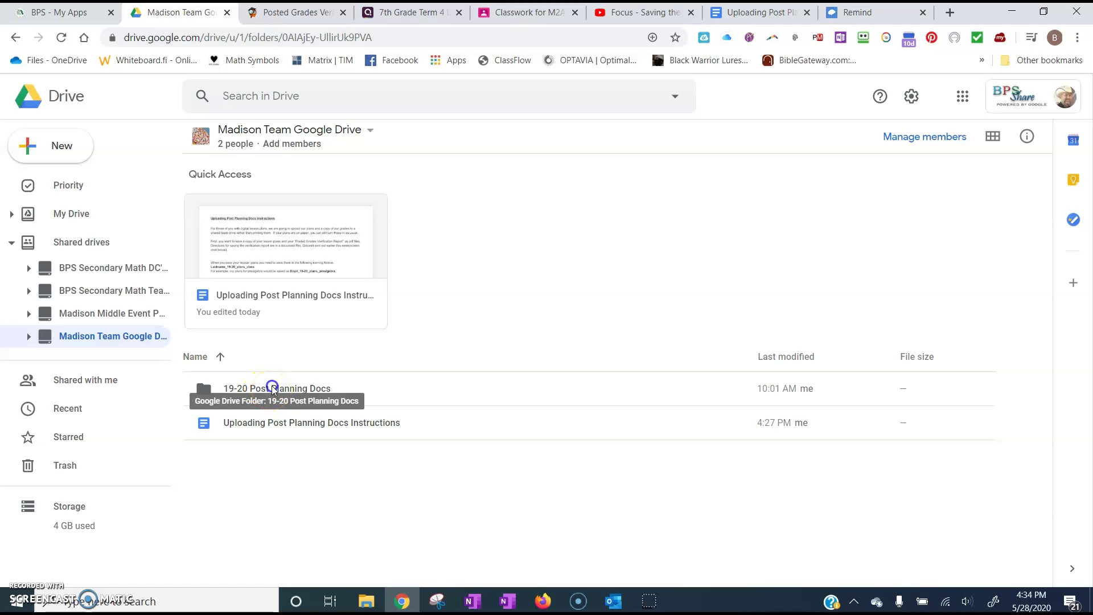
{"action": "double_click", "coordinate": [272, 388]}
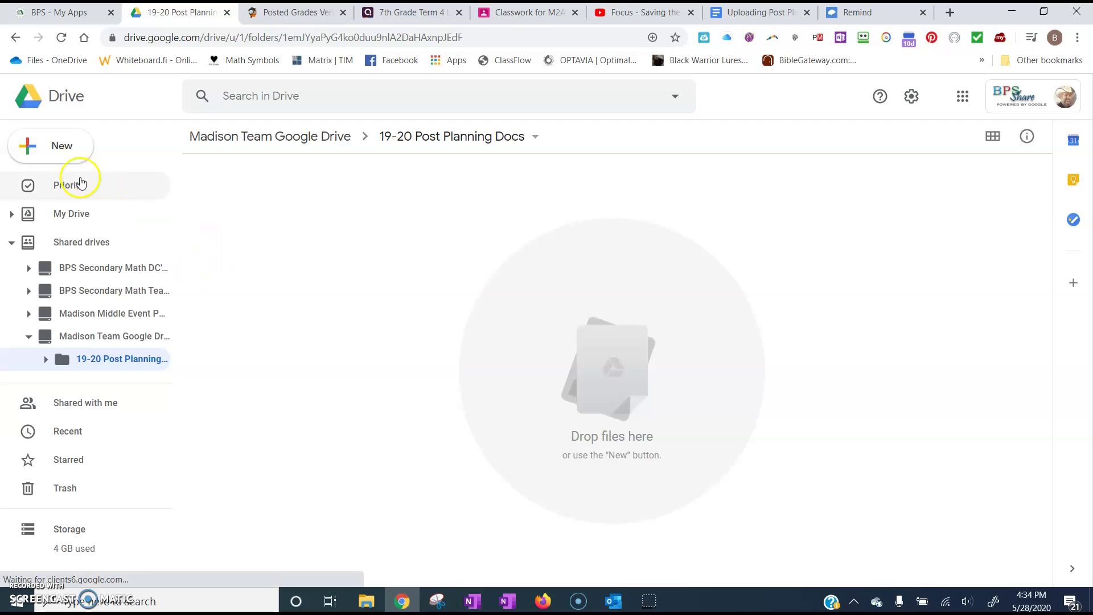
- Create a new folder named 'Boyd Plans'
{"action": "left_click", "coordinate": [33, 156]}
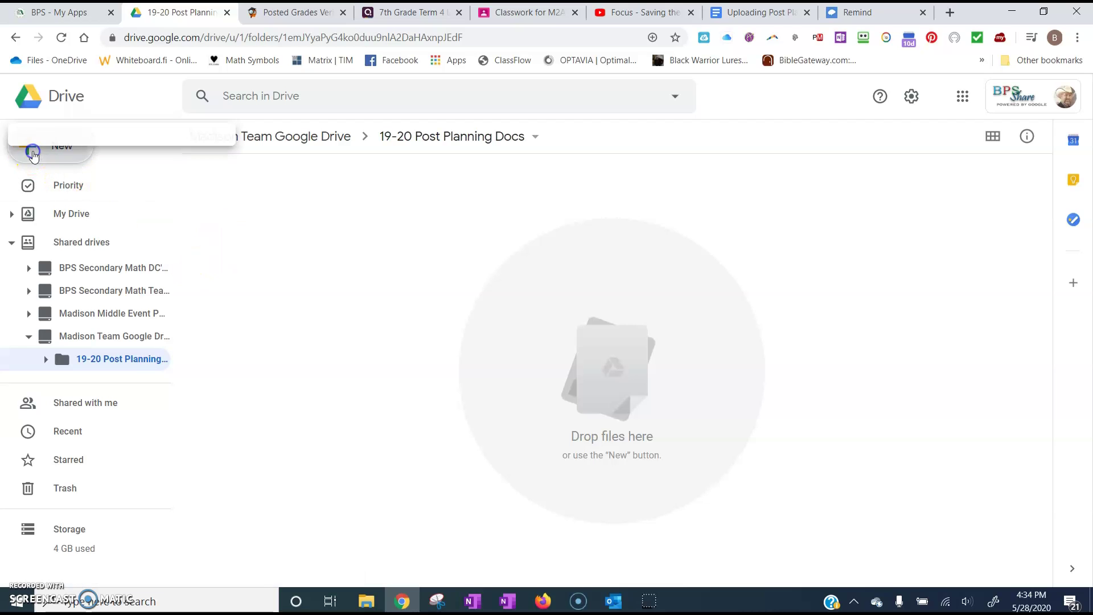
{"action": "left_click", "coordinate": [72, 160]}
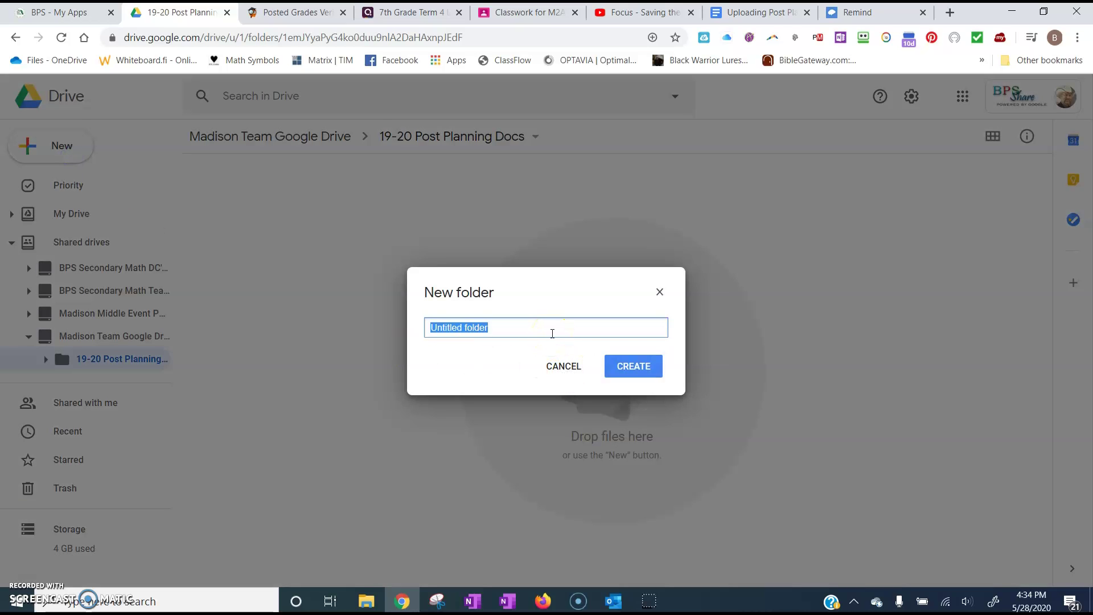
{"action": "type", "text": "Boyd P"}
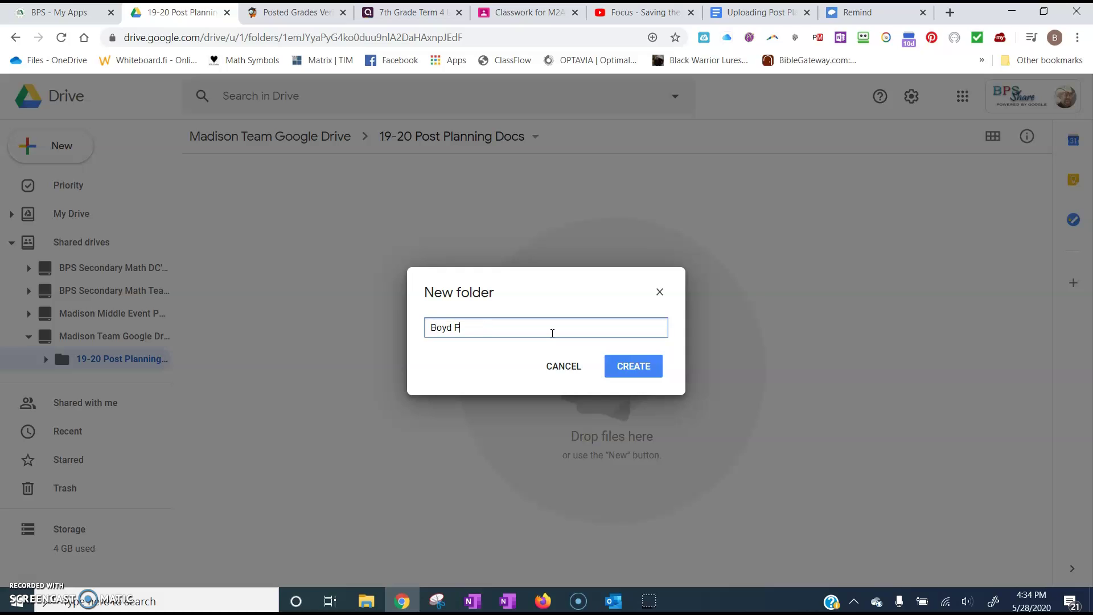
{"action": "type", "text": "lans"}
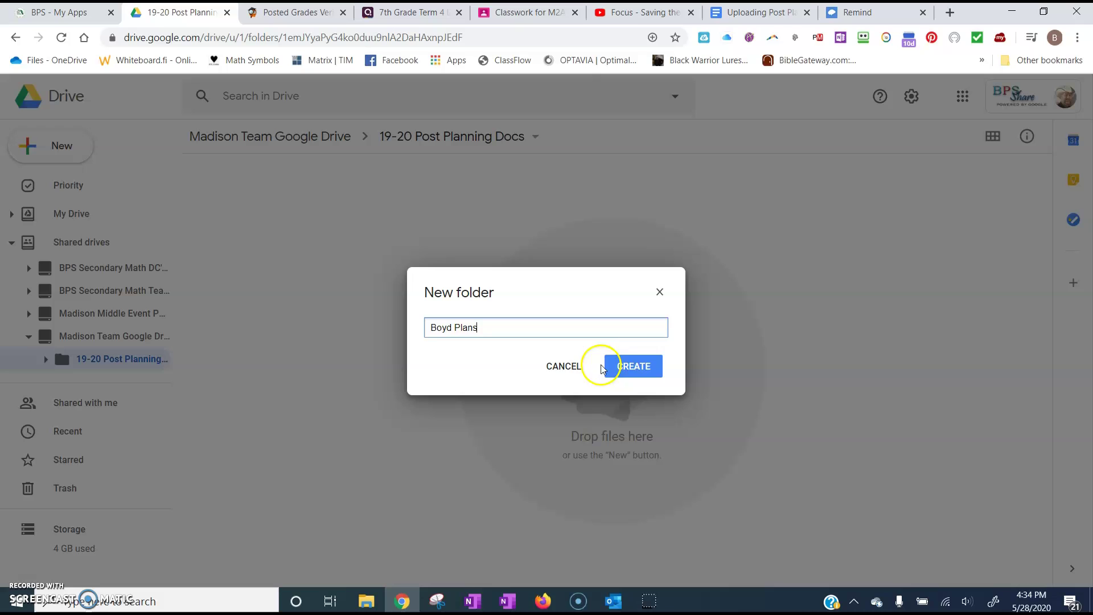
{"action": "left_click", "coordinate": [626, 366]}
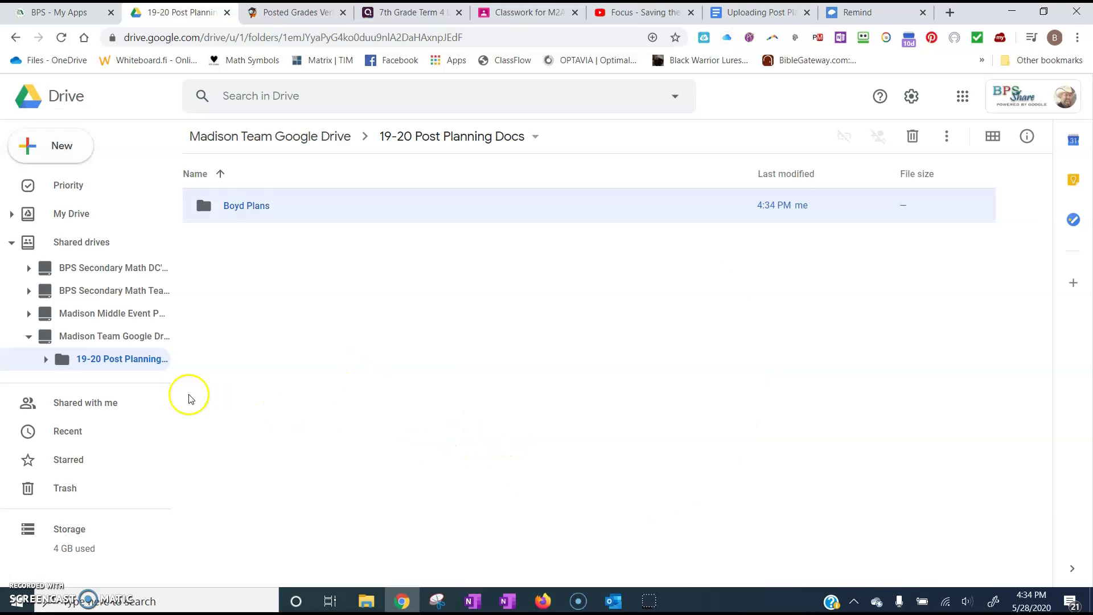
- Create a second new folder named 'Boyd Grades'
{"action": "left_click", "coordinate": [47, 149]}
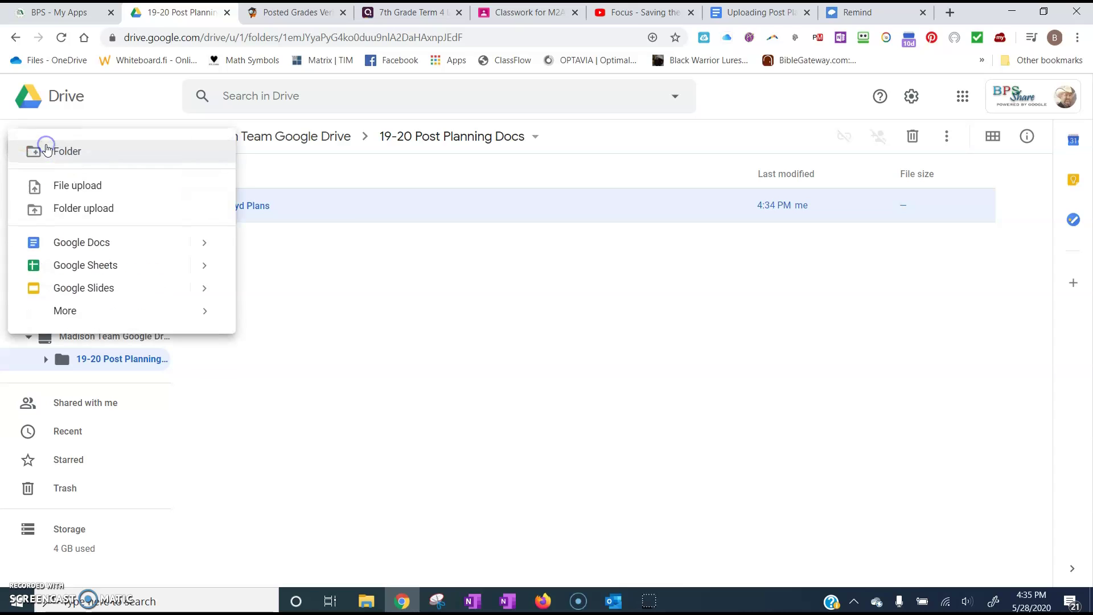
{"action": "left_click", "coordinate": [67, 152]}
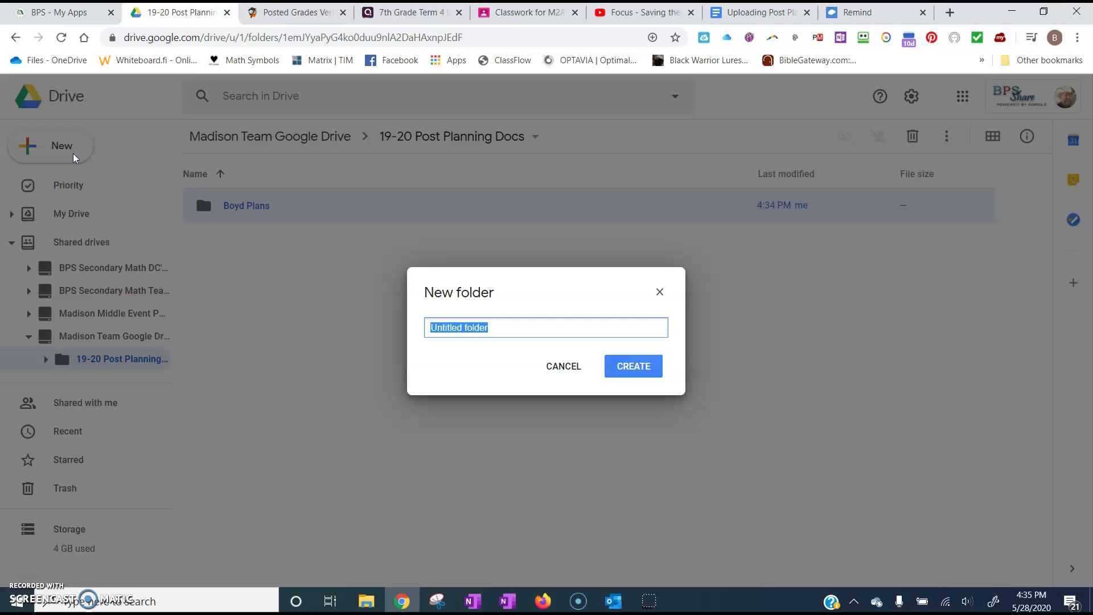
{"action": "type", "text": "Boyd Grades"}
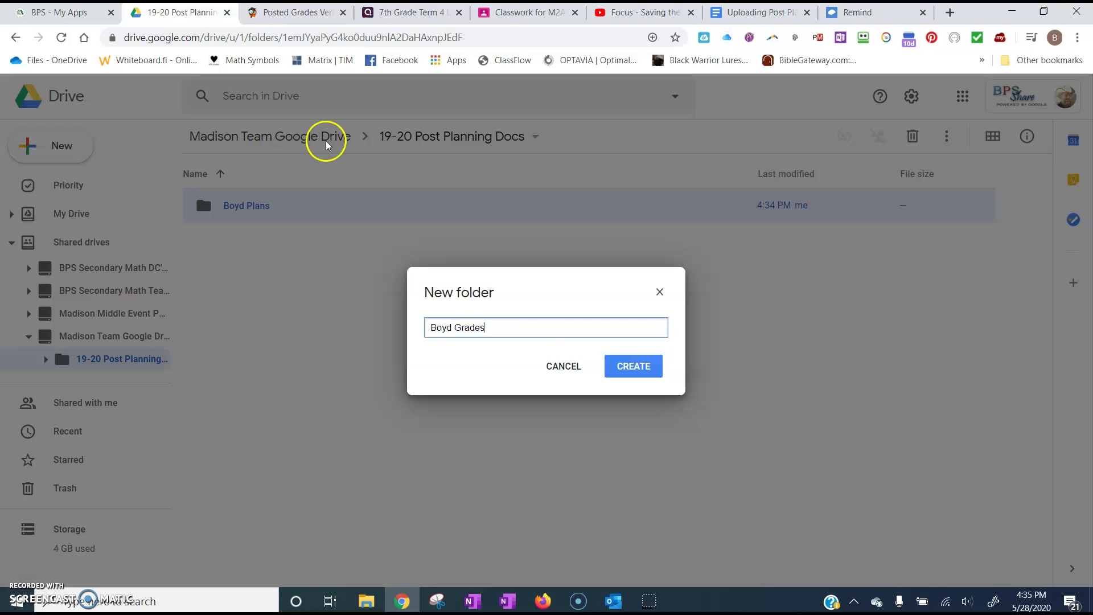
{"action": "left_click", "coordinate": [621, 368]}
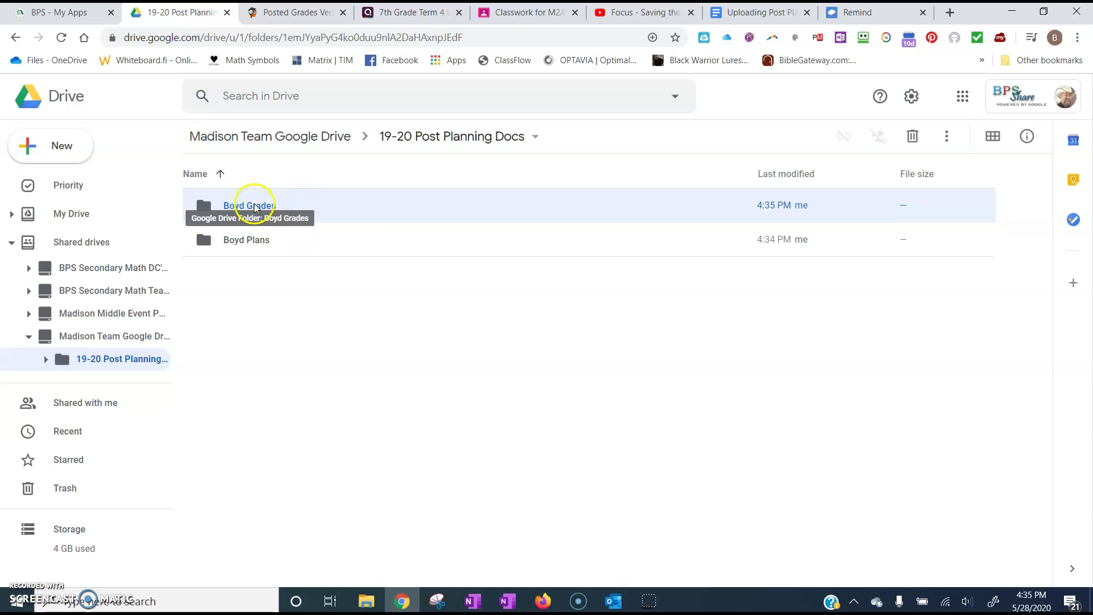
- Open the Boyd Grades folder and choose to upload files from the computer
{"action": "double_click", "coordinate": [251, 207]}
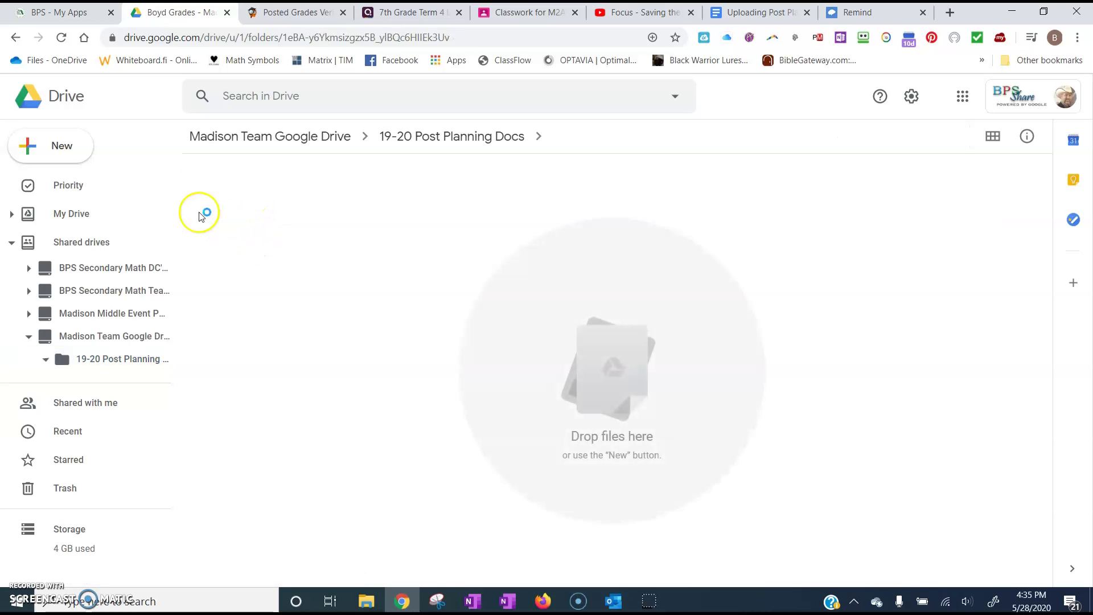
{"action": "left_click", "coordinate": [30, 152]}
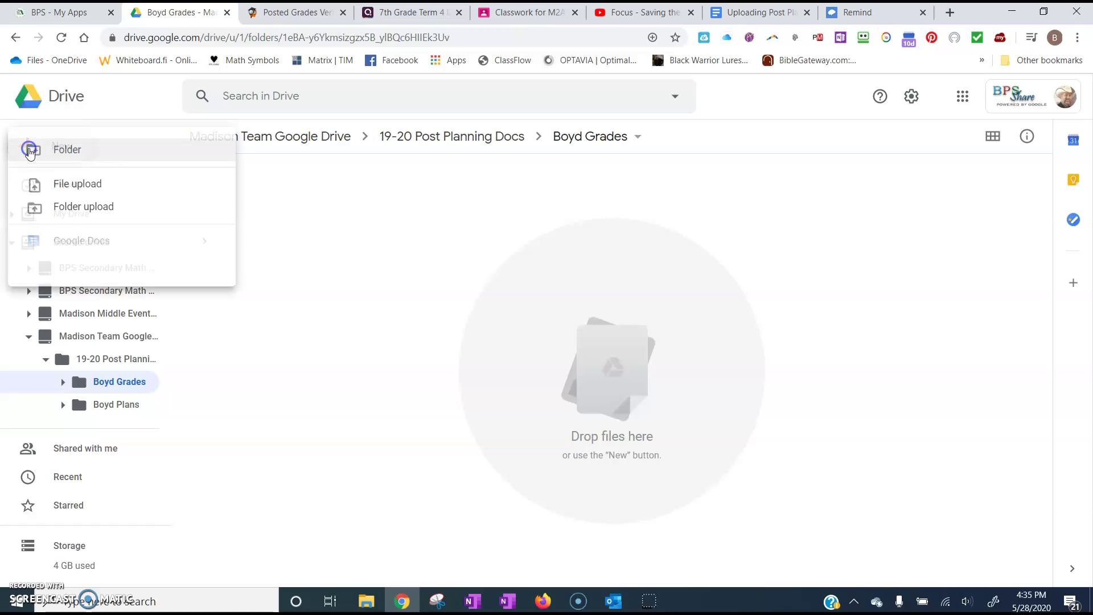
{"action": "left_click", "coordinate": [63, 188]}
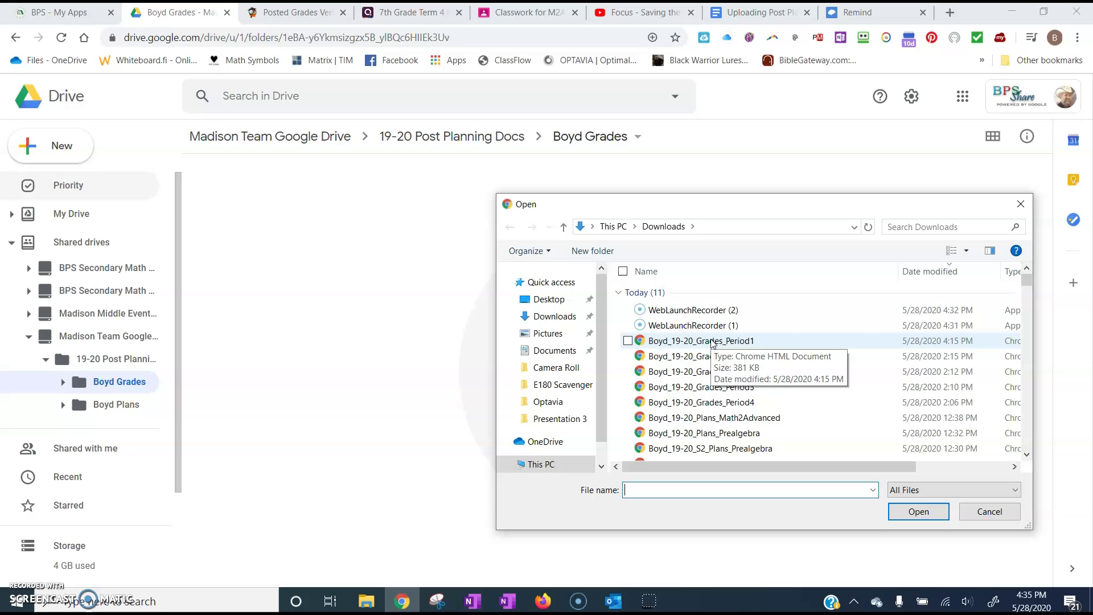
- Select the six Boyd_19-20_Grades PDFs, Period1 through Period6, and upload them
{"action": "left_click", "coordinate": [628, 341]}
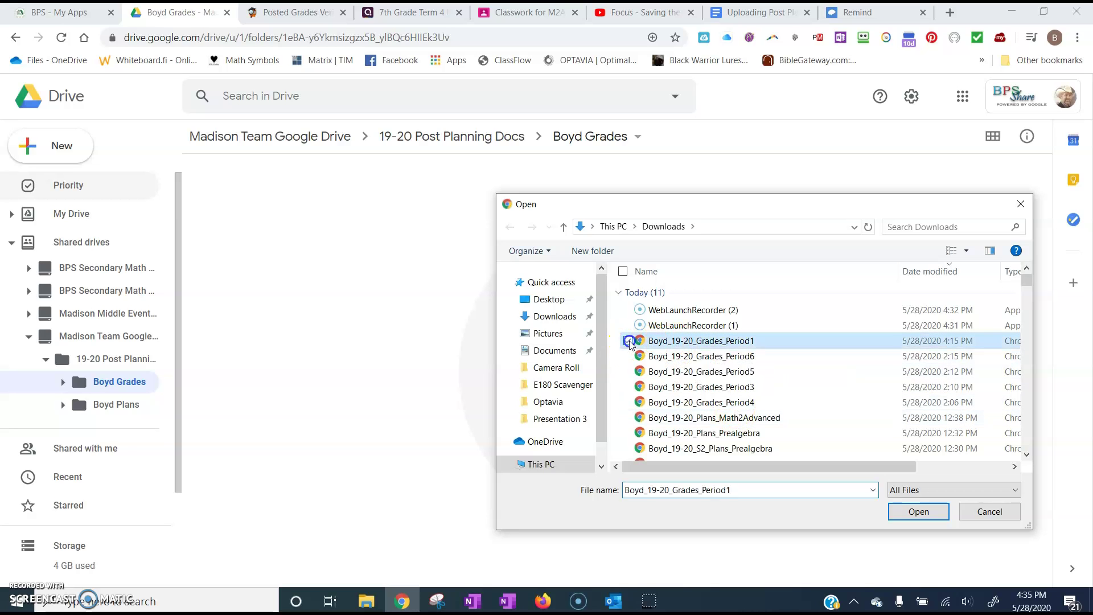
{"action": "left_click", "coordinate": [628, 356]}
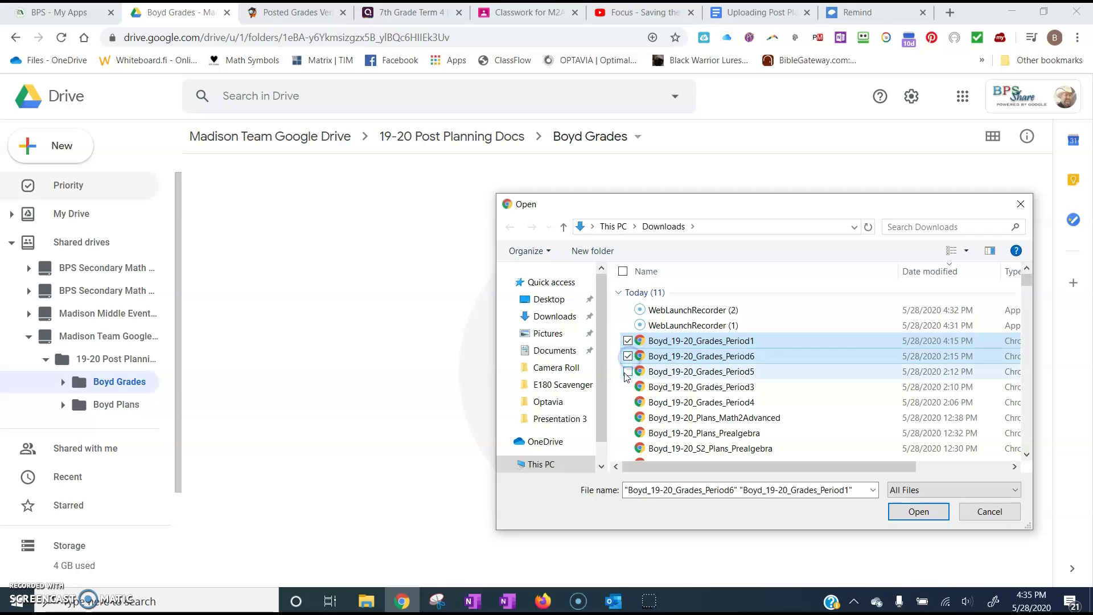
{"action": "left_click", "coordinate": [628, 372]}
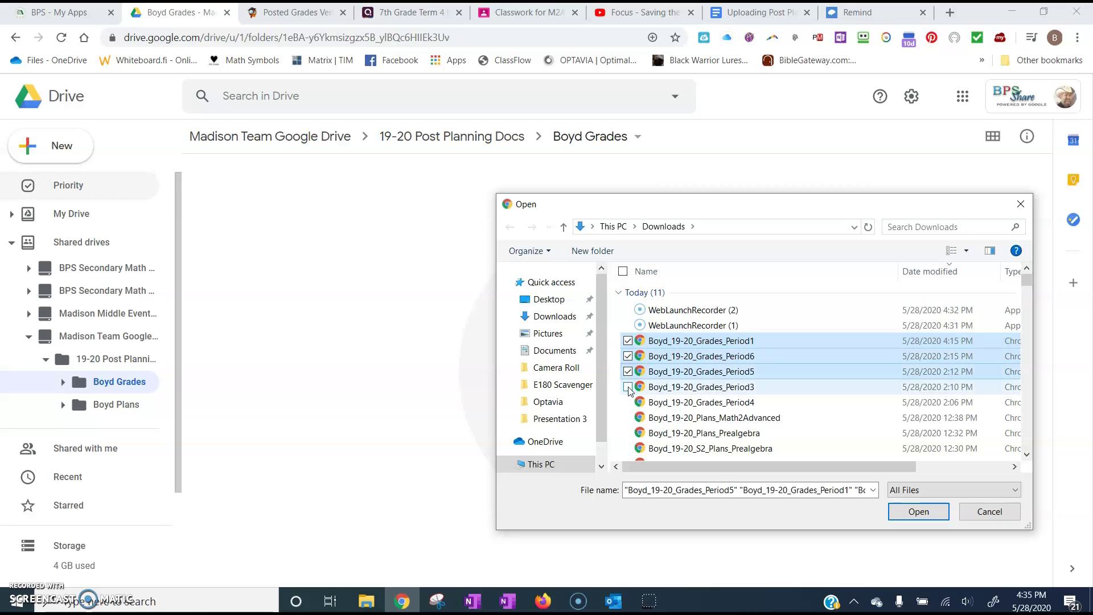
{"action": "left_click", "coordinate": [628, 387]}
{"action": "left_click", "coordinate": [628, 403]}
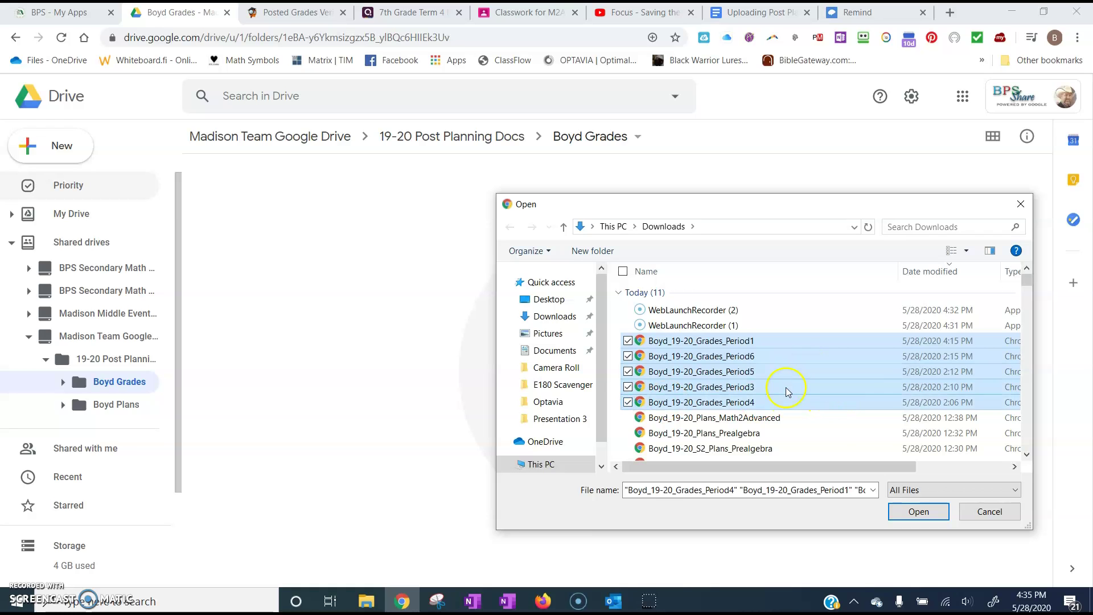
{"action": "scroll", "coordinate": [777, 409], "scroll_direction": "down", "scroll_amount": 1}
{"action": "left_click", "coordinate": [627, 418]}
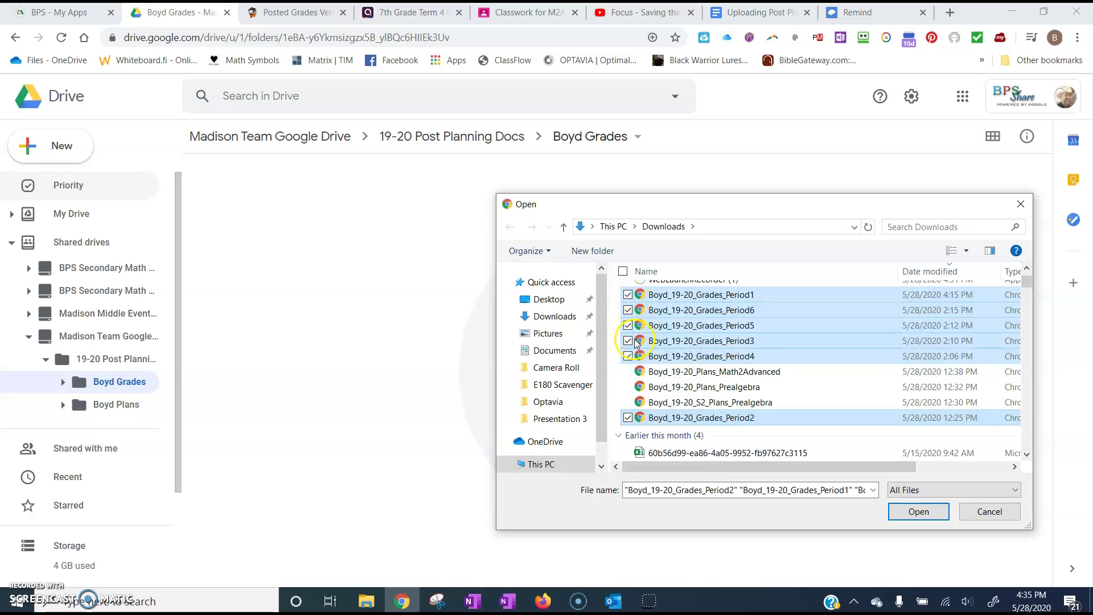
{"action": "left_click", "coordinate": [912, 512]}
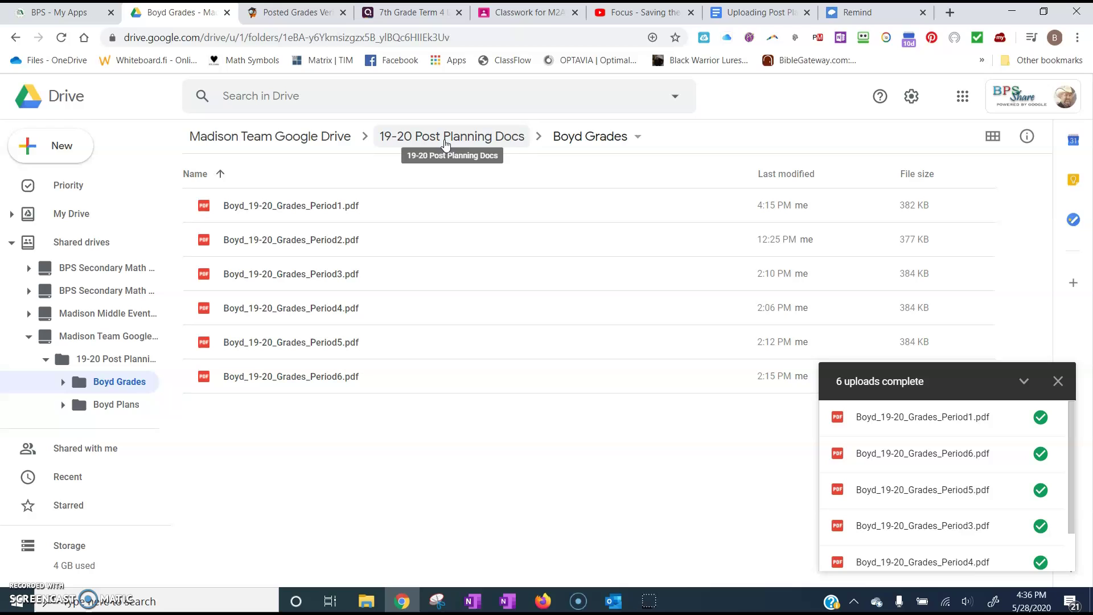
- Return to 19-20 Post Planning Docs and open the Boyd Plans folder
{"action": "left_click", "coordinate": [445, 139]}
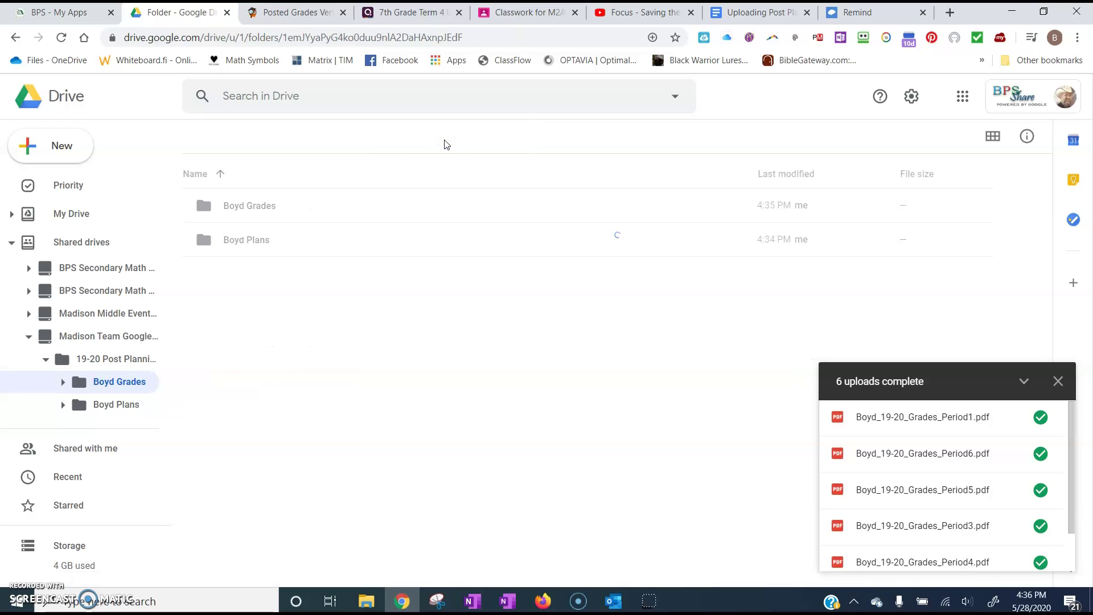
{"action": "left_click", "coordinate": [252, 241]}
{"action": "double_click", "coordinate": [252, 242]}
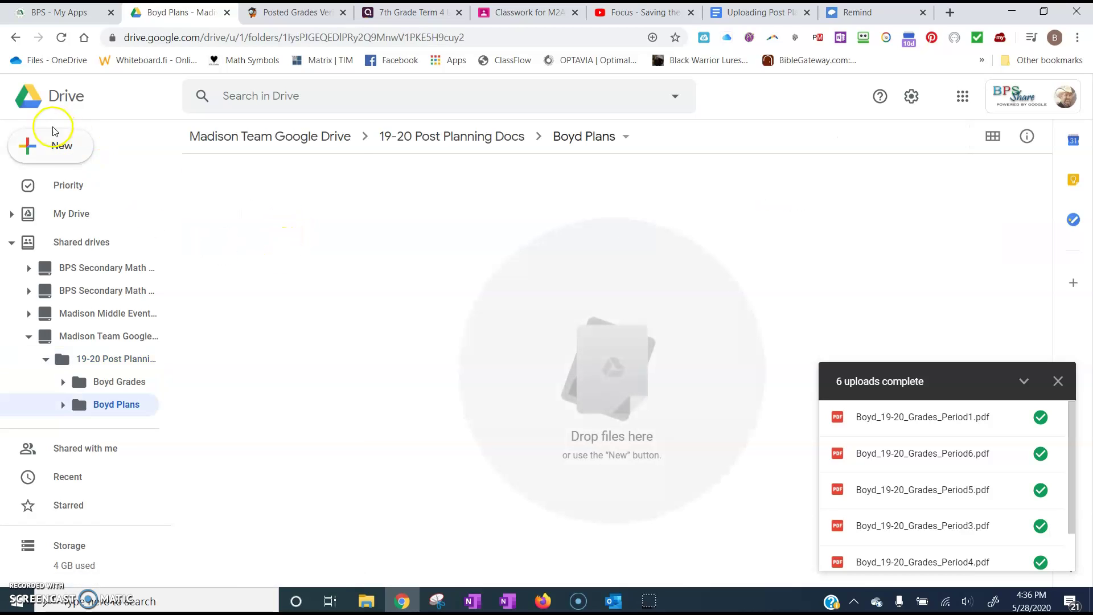
- Upload the Boyd_19-20_Plans_Math2Advanced and Boyd_19-20_Plans_Prealgebra PDFs
{"action": "left_click", "coordinate": [46, 155]}
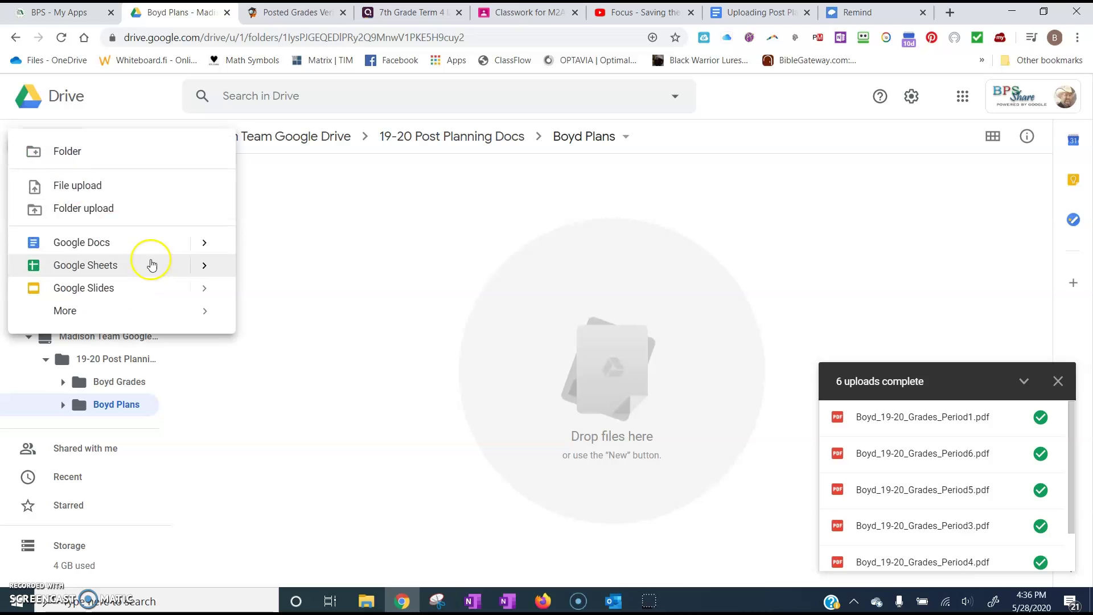
{"action": "left_click", "coordinate": [95, 195]}
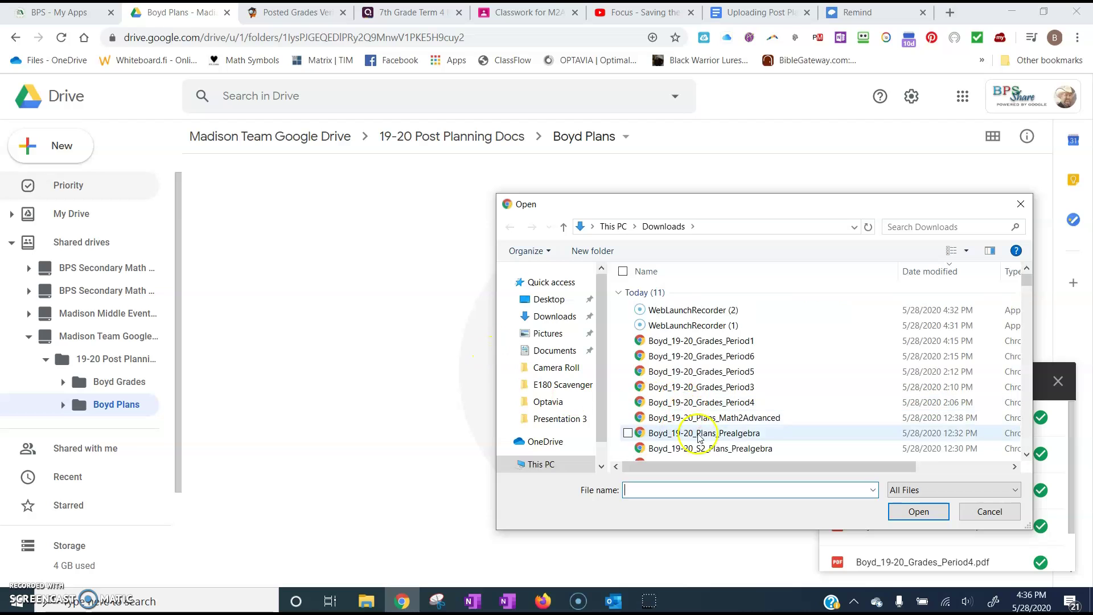
{"action": "scroll", "coordinate": [797, 373], "scroll_direction": "down", "scroll_amount": 1}
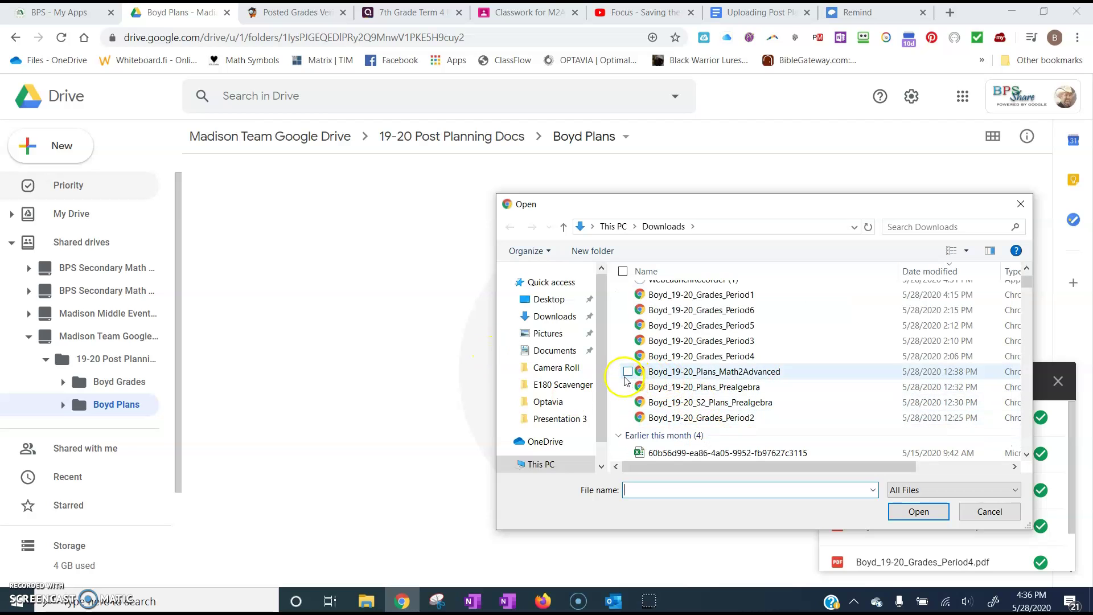
{"action": "left_click", "coordinate": [628, 371]}
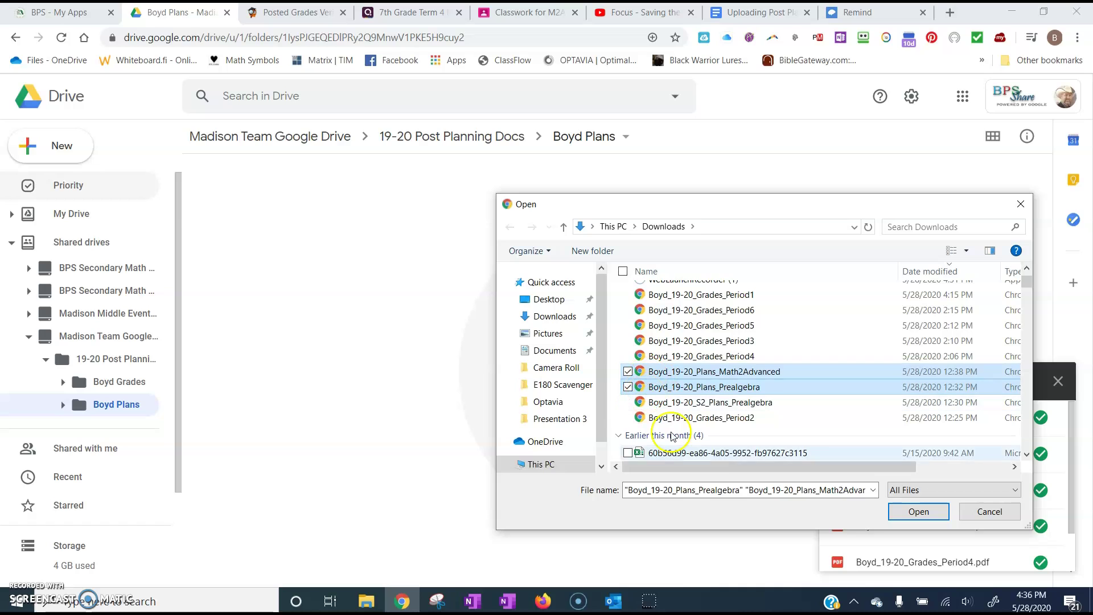
{"action": "left_click", "coordinate": [917, 512]}
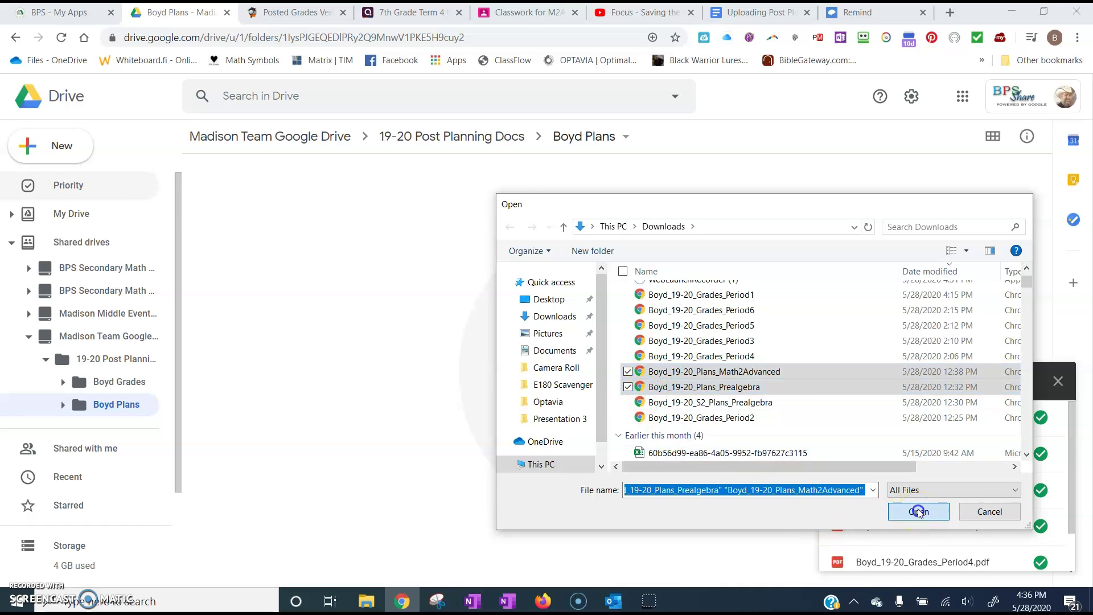